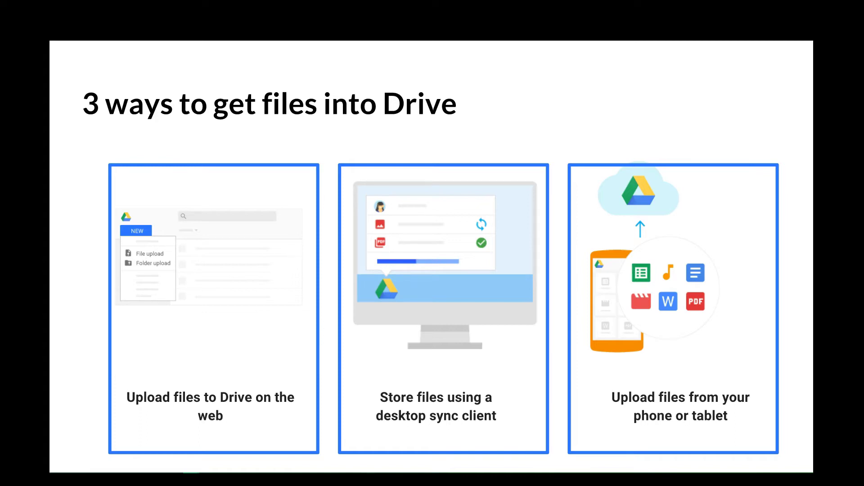
# Step: Advance the slideshow to the slide on uploading files to Drive on the web
pyautogui.moveTo(93, 376)
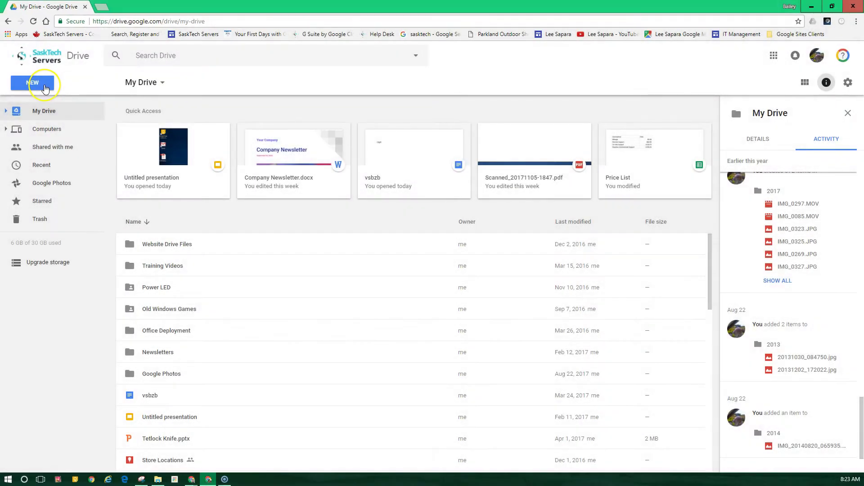
# Step: Folder-upload Front Tree Calendar from This PC > Desktop into My Drive
pyautogui.click(45, 88)
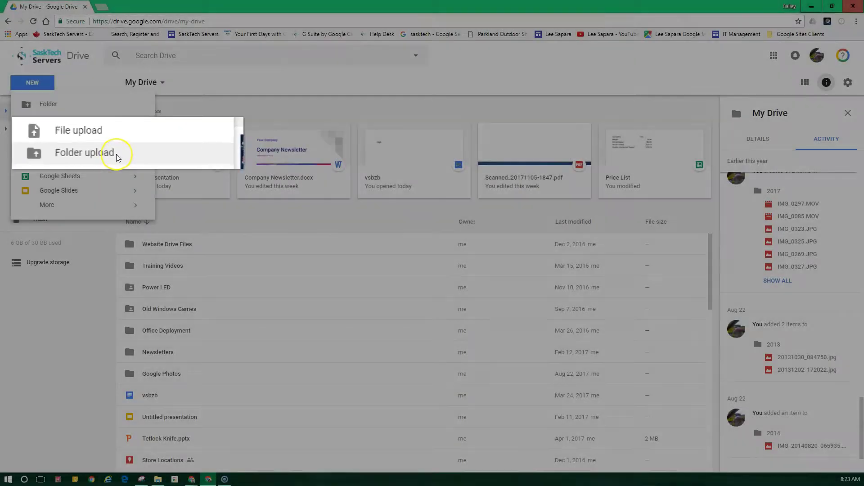
pyautogui.click(116, 154)
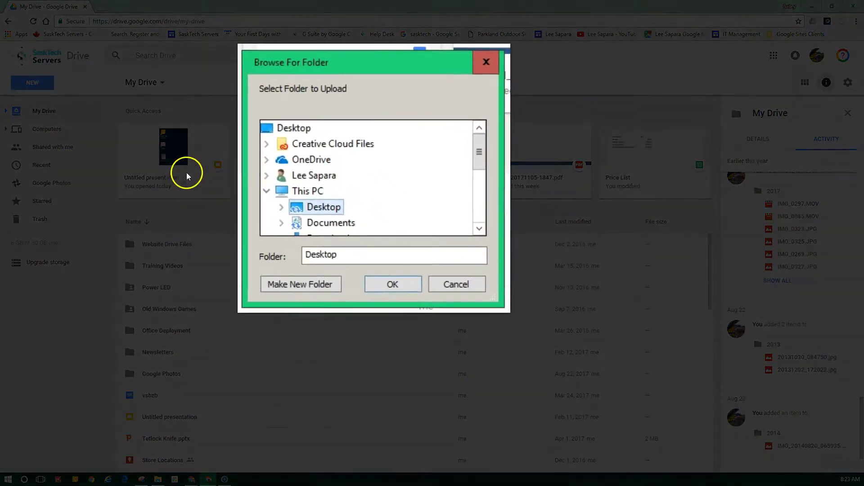
pyautogui.click(281, 207)
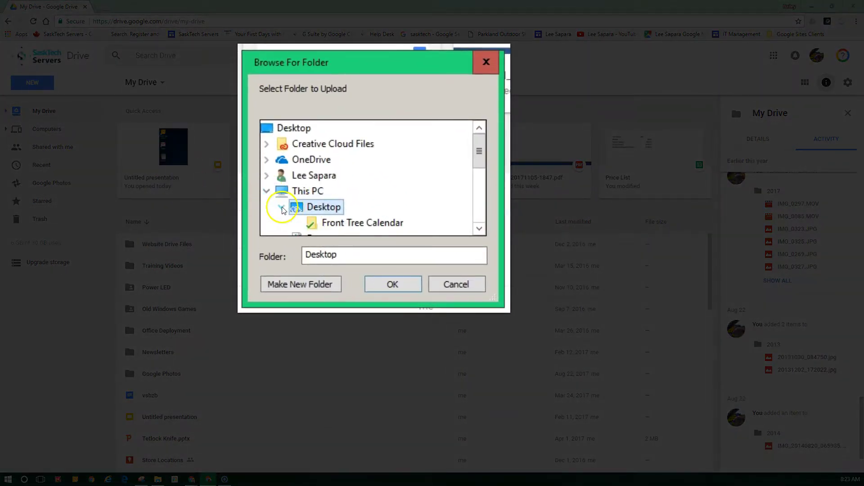
pyautogui.click(331, 223)
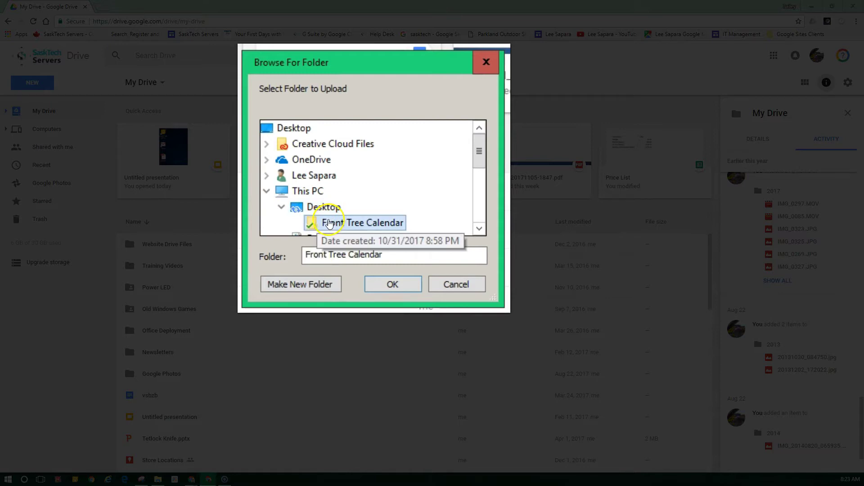
pyautogui.click(392, 283)
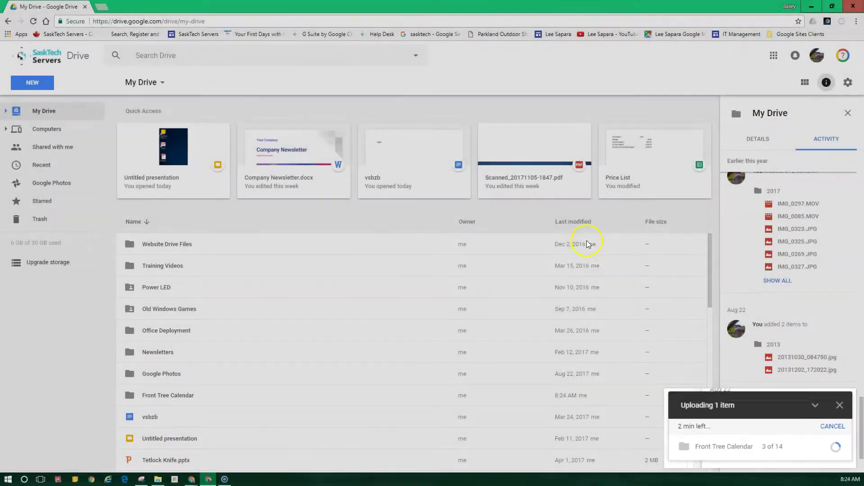
# Step: Sort by Last modified, open the Front Tree Calendar folder, and switch to grid view
pyautogui.click(575, 223)
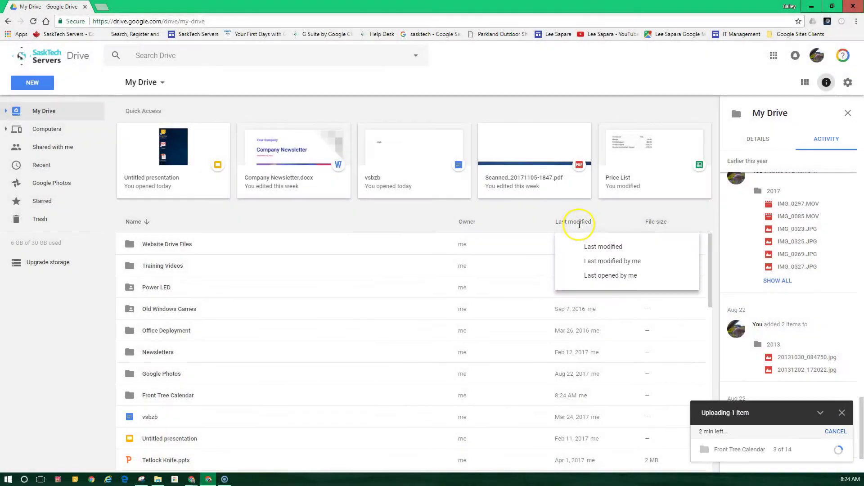
pyautogui.click(592, 248)
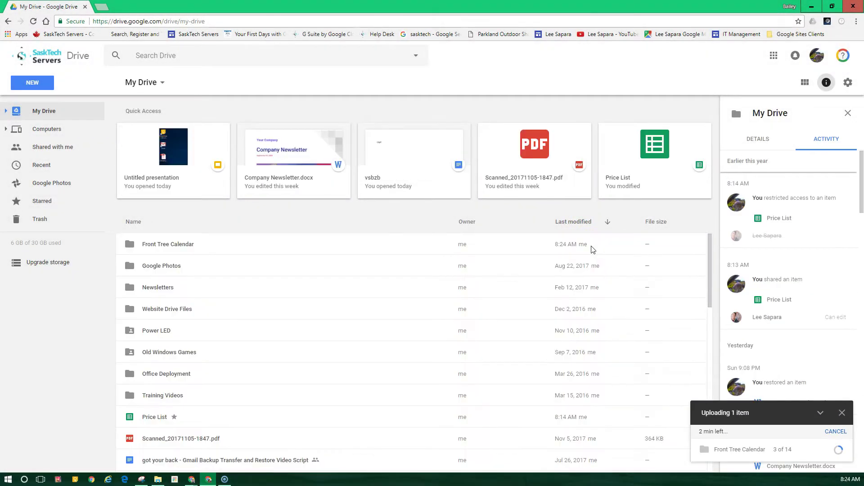
pyautogui.click(390, 245)
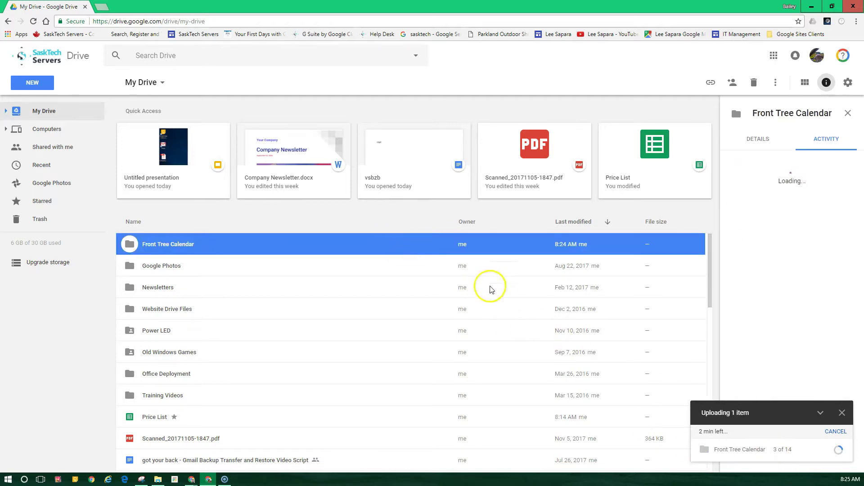
pyautogui.doubleClick(429, 248)
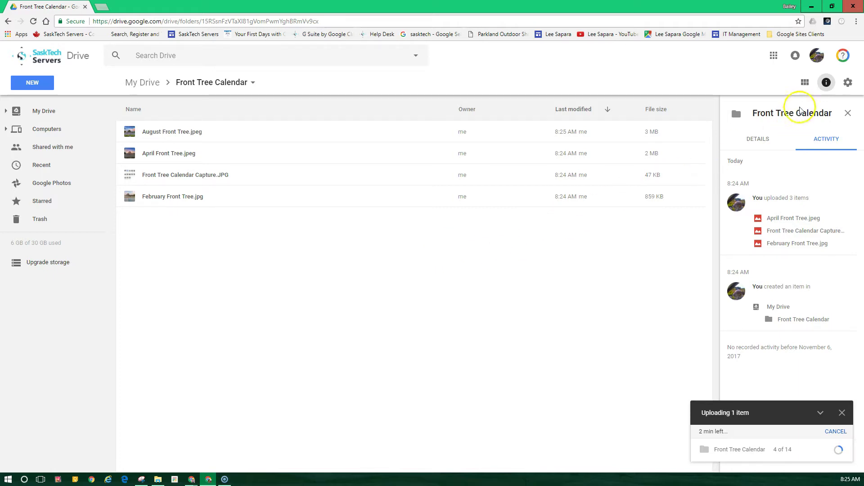
pyautogui.click(806, 83)
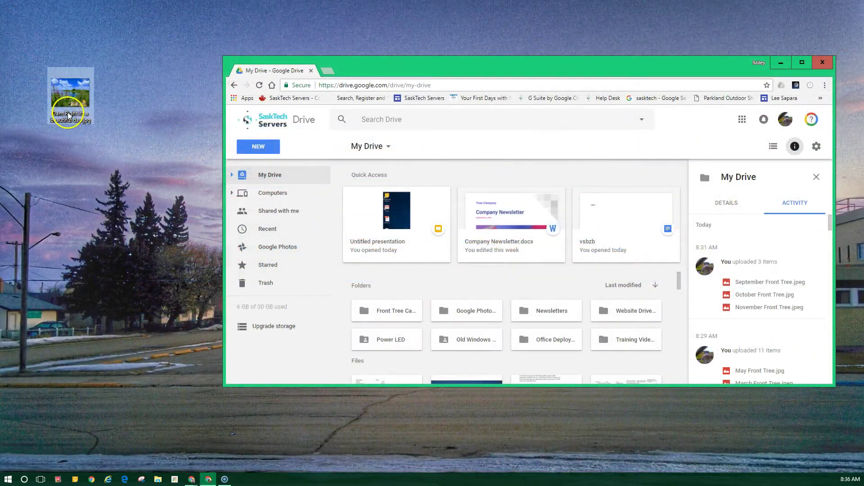
# Step: Drag 'Dam Right its a beautiful day.jpg' and Scanned_20171105-1847.pdf from the desktop into Drive
pyautogui.moveTo(72, 94); pyautogui.dragTo(494, 280)
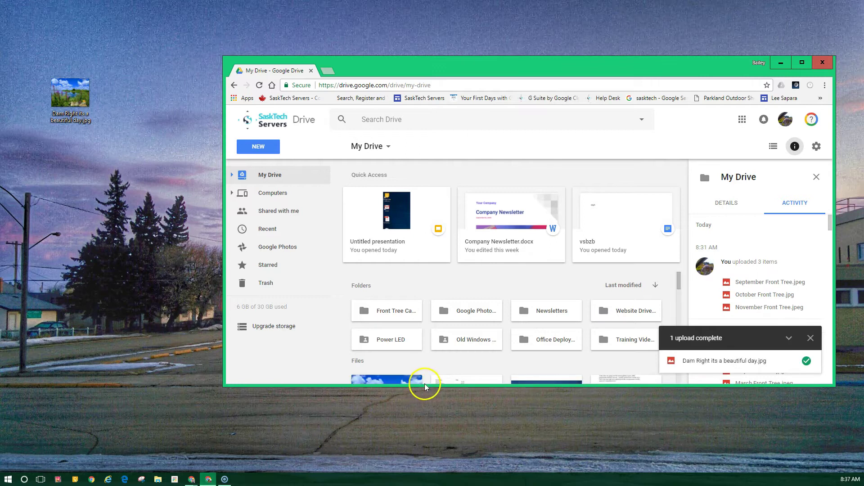
pyautogui.moveTo(424, 387); pyautogui.dragTo(430, 445)
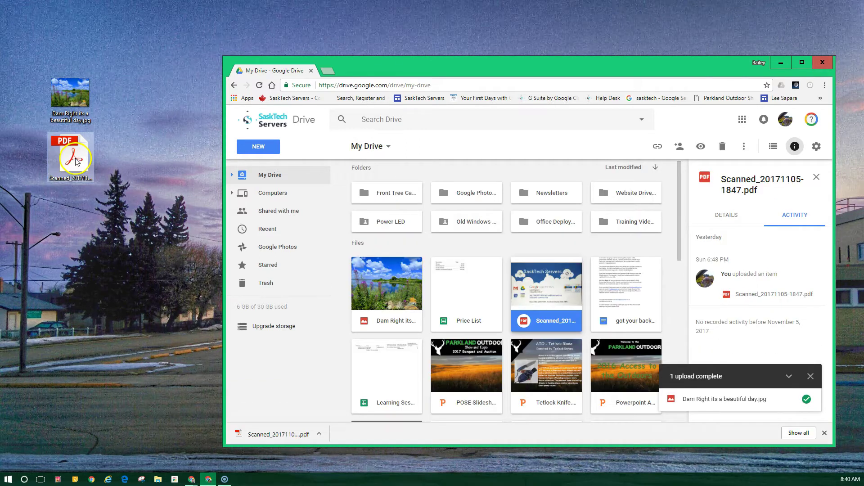
pyautogui.moveTo(72, 155); pyautogui.dragTo(512, 377)
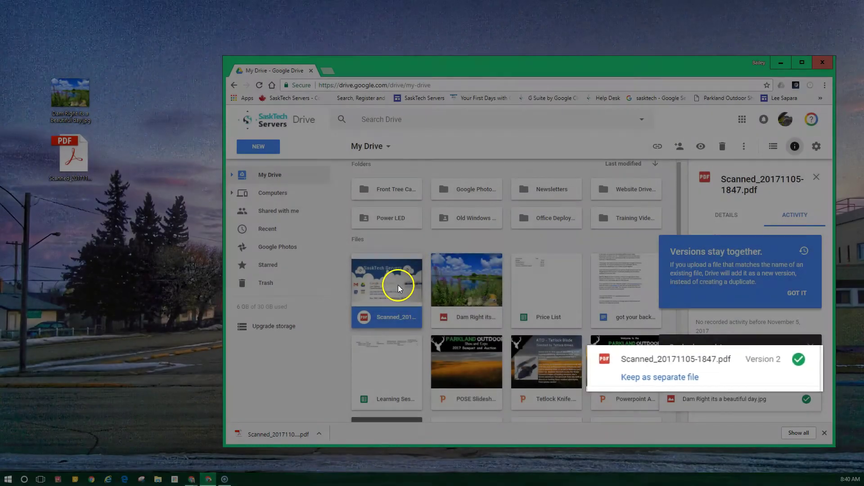
# Step: Open Manage versions for Scanned_20171105-1847.pdf to see its version history
pyautogui.rightClick(399, 288)
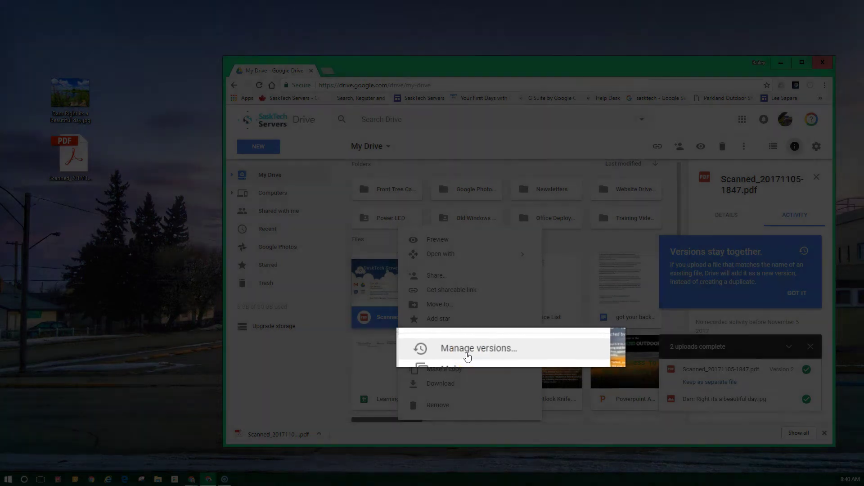
pyautogui.click(446, 358)
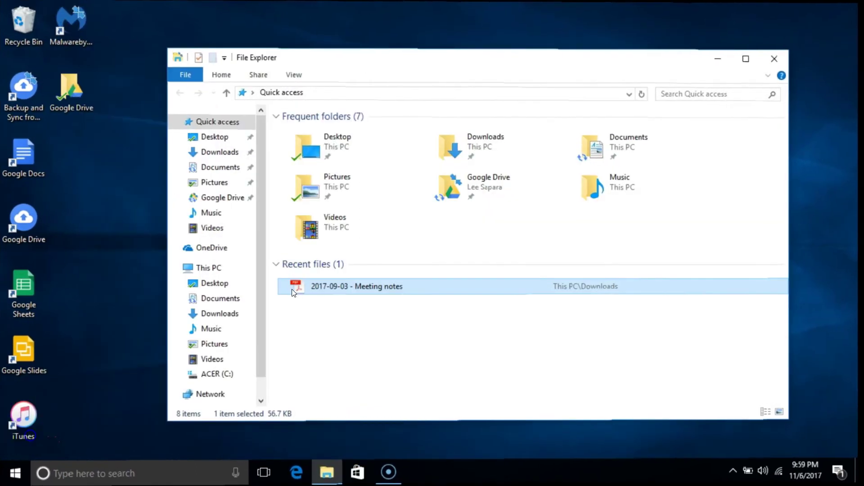
# Step: Drag '2017-09-03 - Meeting notes' from Recent files onto the Google Drive desktop shortcut
pyautogui.moveTo(333, 286); pyautogui.dragTo(74, 90)
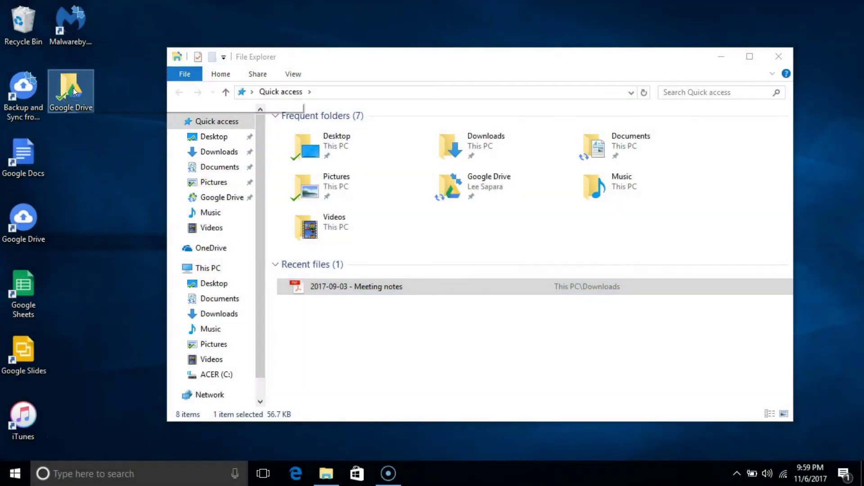
# Step: Find the Meeting notes PDF in the Google Drive folder and check Backup and Sync progress
pyautogui.doubleClick(465, 186)
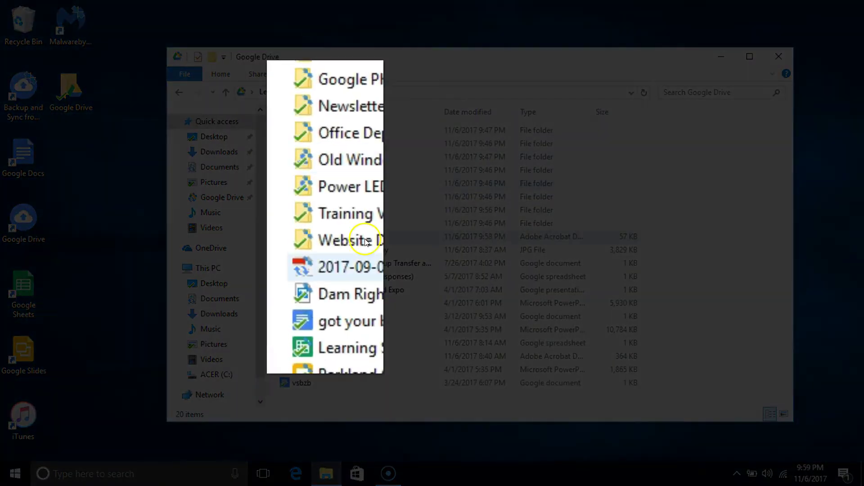
pyautogui.click(366, 238)
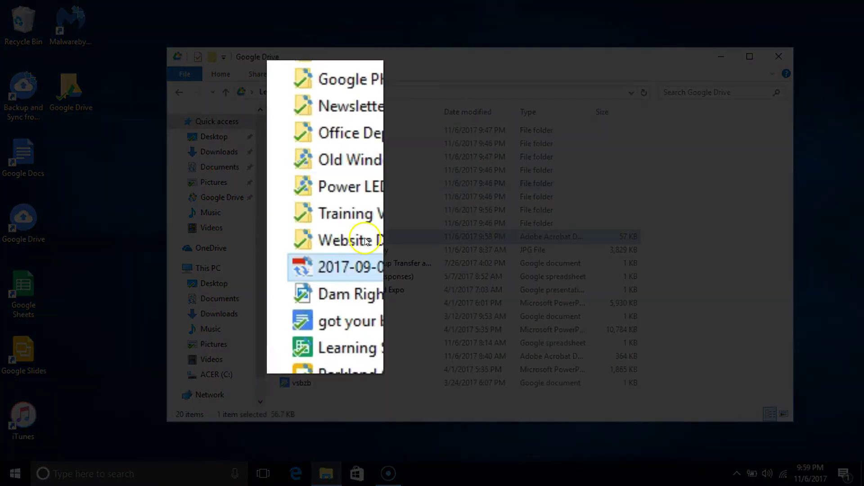
pyautogui.click(738, 475)
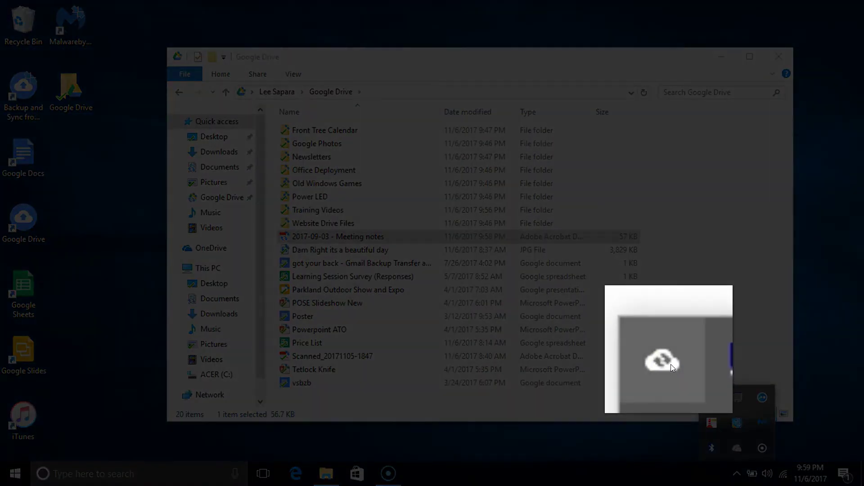
pyautogui.click(737, 448)
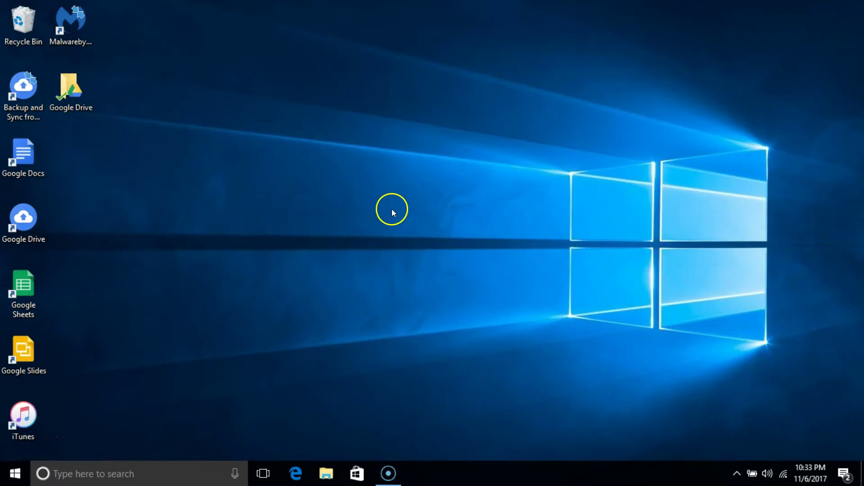
# Step: Create a new desktop folder named 'My Files to upload'
pyautogui.rightClick(391, 208)
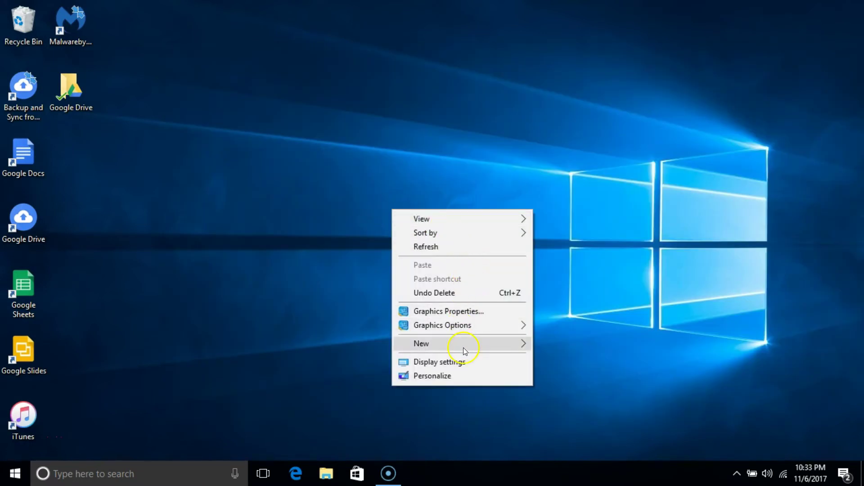
pyautogui.moveTo(466, 348)
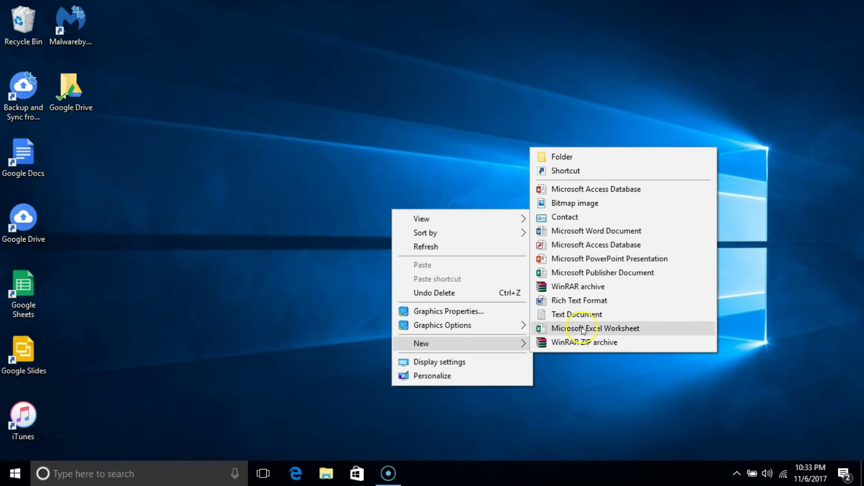
pyautogui.click(583, 162)
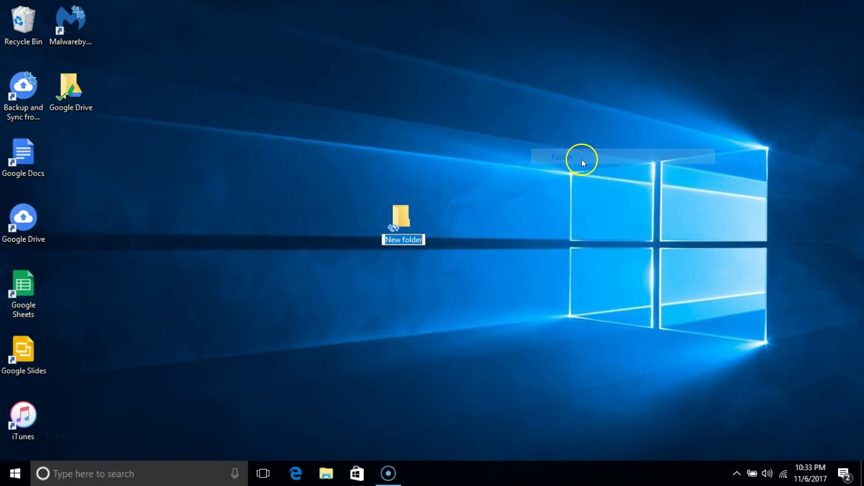
pyautogui.write('My')
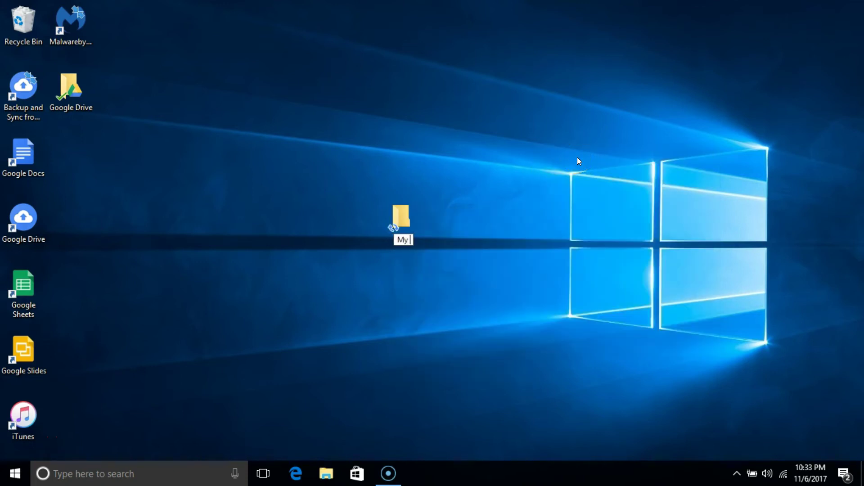
pyautogui.write(' Files to u')
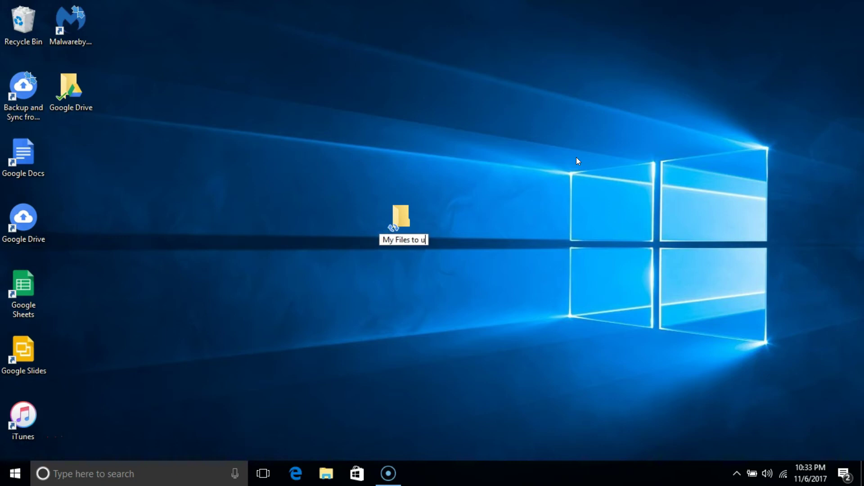
pyautogui.write('pload')
pyautogui.press('Return')
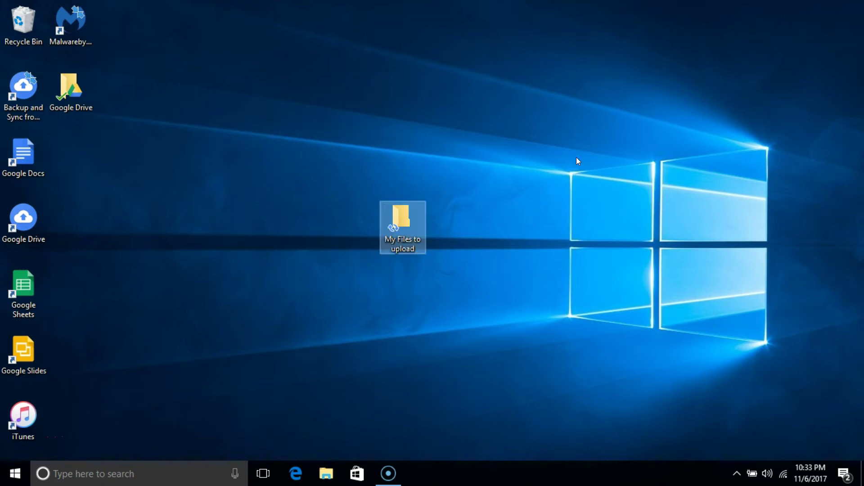
pyautogui.click(570, 160)
# Step: Move the My Files to upload folder onto the Google Drive shortcut
pyautogui.doubleClick(410, 220)
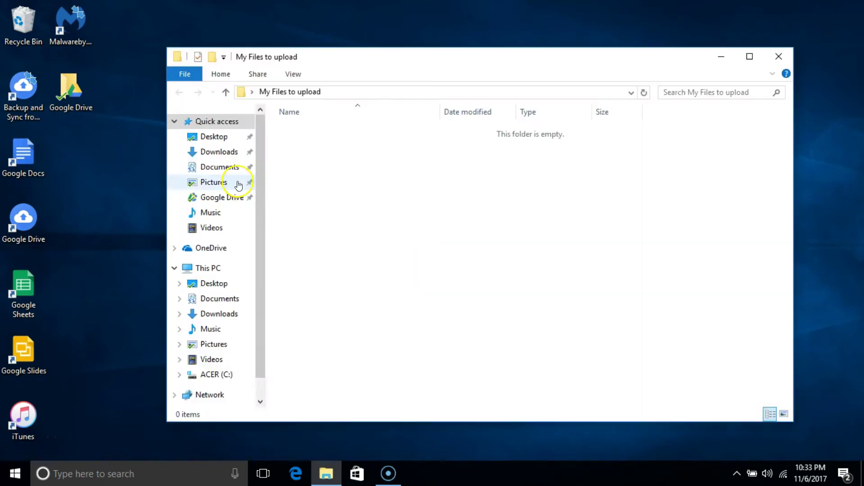
pyautogui.click(219, 153)
pyautogui.moveTo(539, 56); pyautogui.dragTo(537, 182)
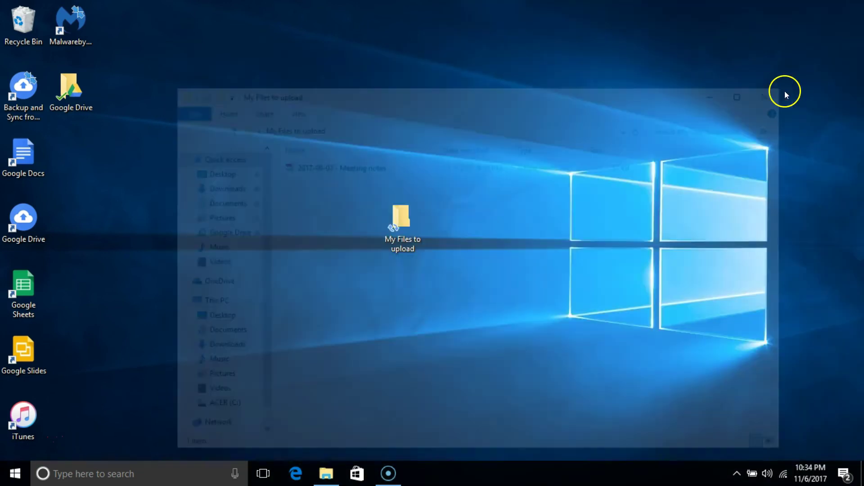
pyautogui.moveTo(398, 219); pyautogui.dragTo(70, 87)
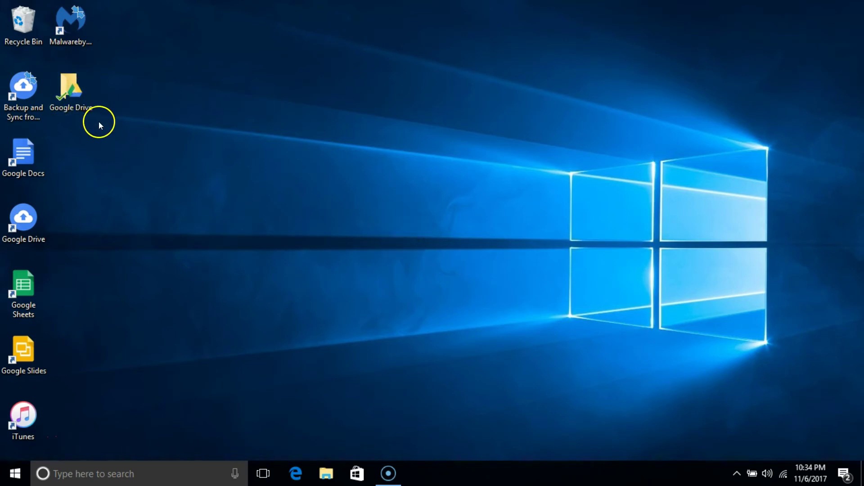
# Step: Open Google Drive's My Files to upload folder and locate the Meeting notes PDF inside
pyautogui.doubleClick(78, 102)
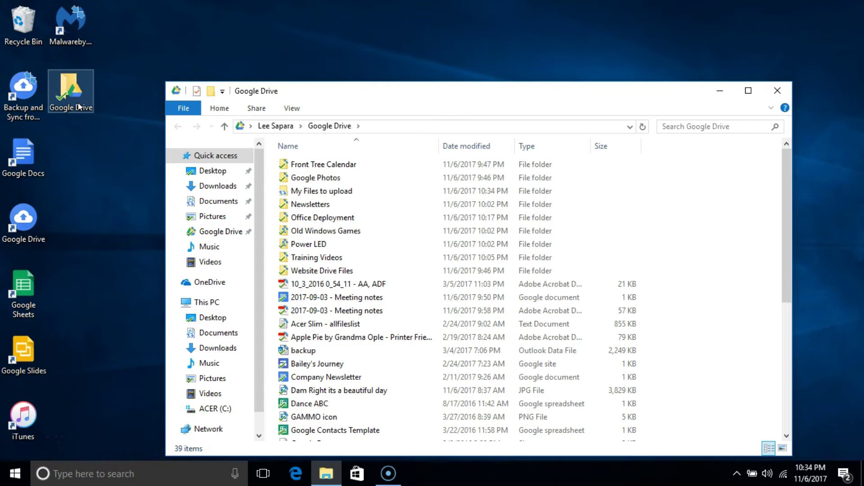
pyautogui.click(284, 193)
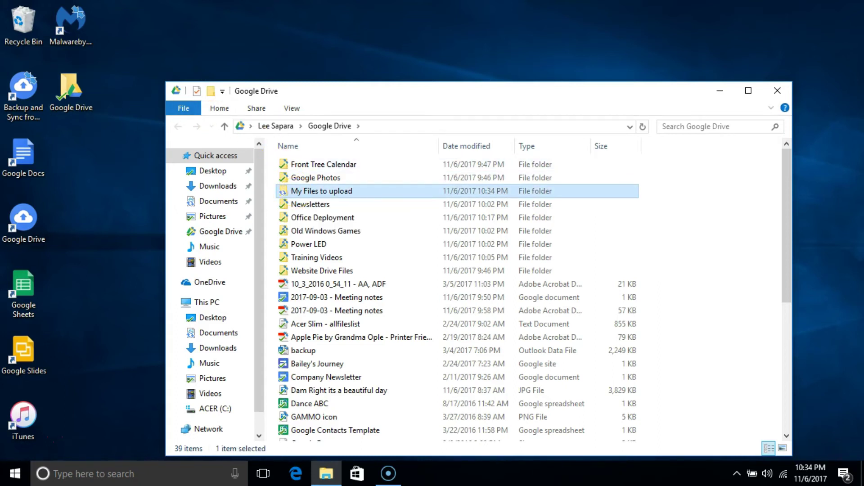
pyautogui.doubleClick(284, 194)
pyautogui.click(337, 164)
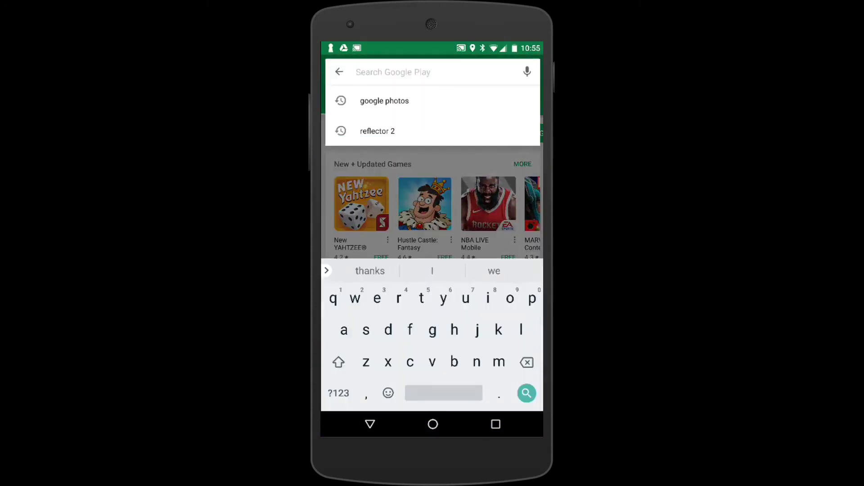
# Step: Search the Play Store for 'google drive'
pyautogui.write('google drive')
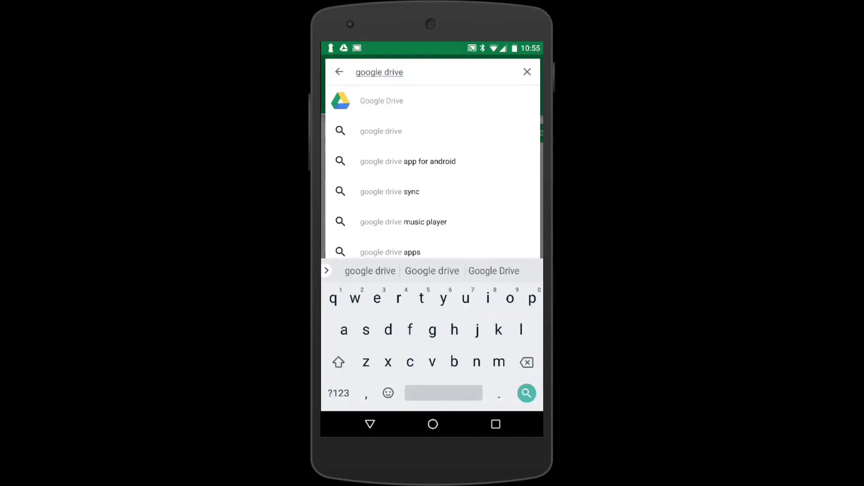
pyautogui.press('Return')
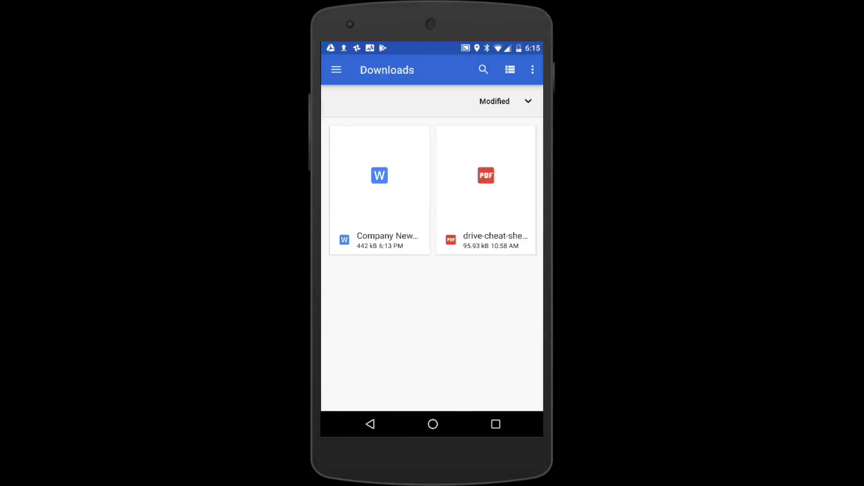
# Step: Select the Word document and the cheat-sheet PDF in Downloads and bring up their share options
pyautogui.click(379, 189)
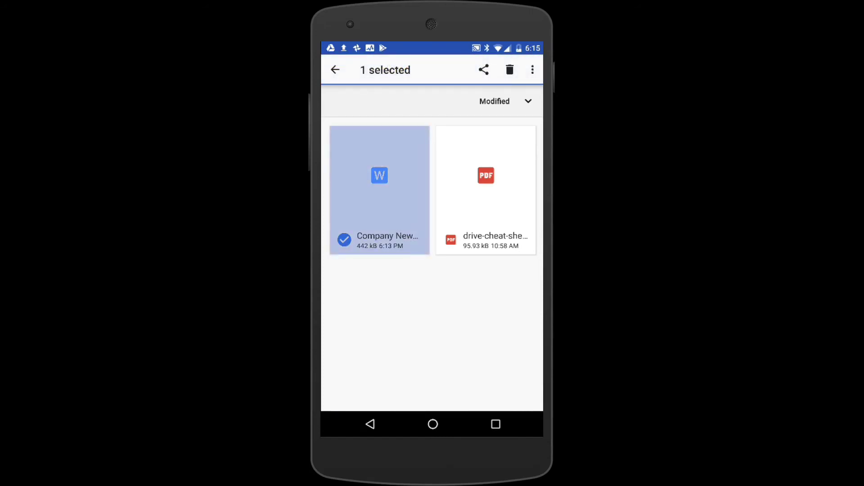
pyautogui.click(486, 189)
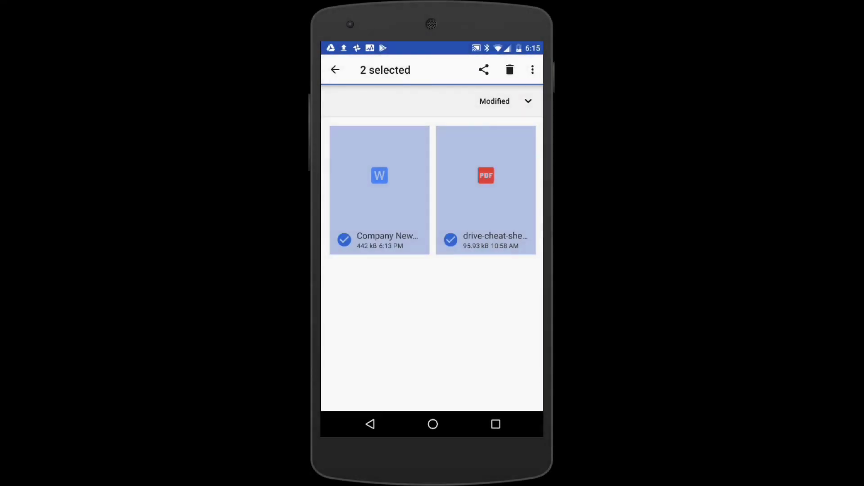
pyautogui.click(484, 70)
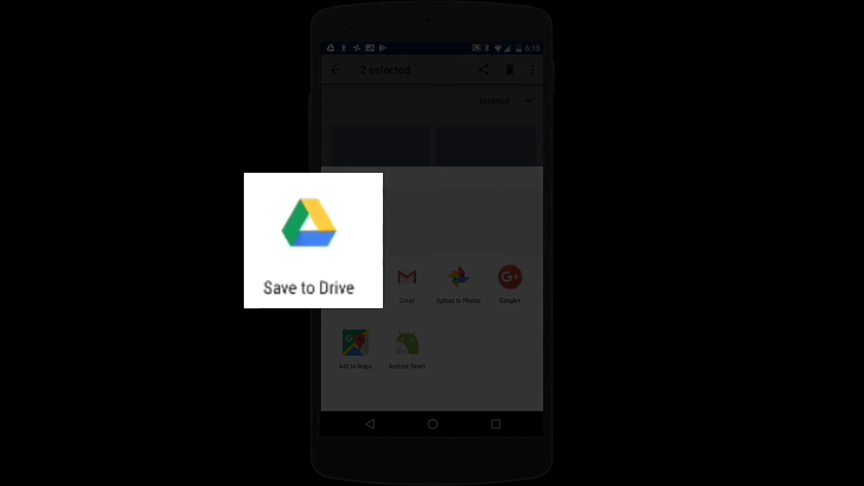
# Step: Send both files to Save to Drive and open the destination folder picker showing My Drive
pyautogui.click(356, 277)
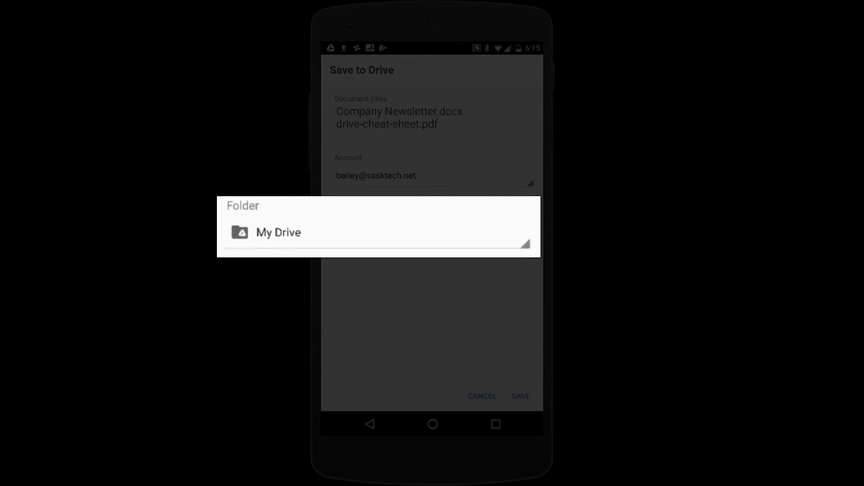
pyautogui.click(405, 227)
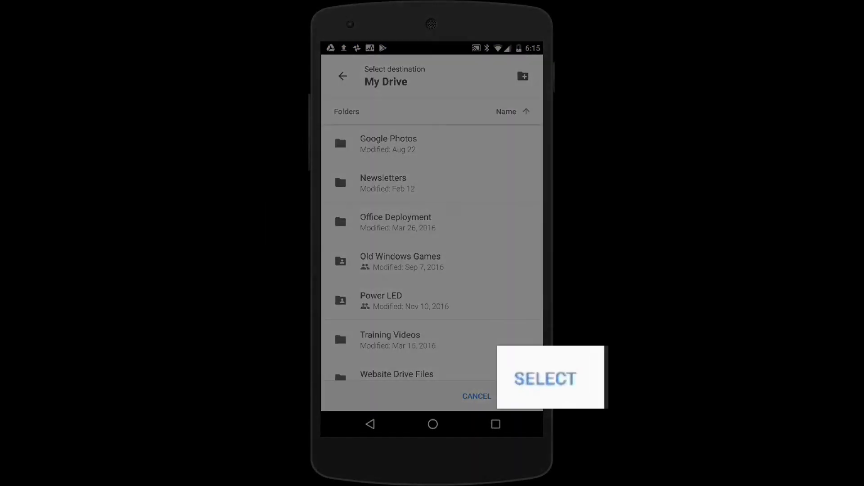